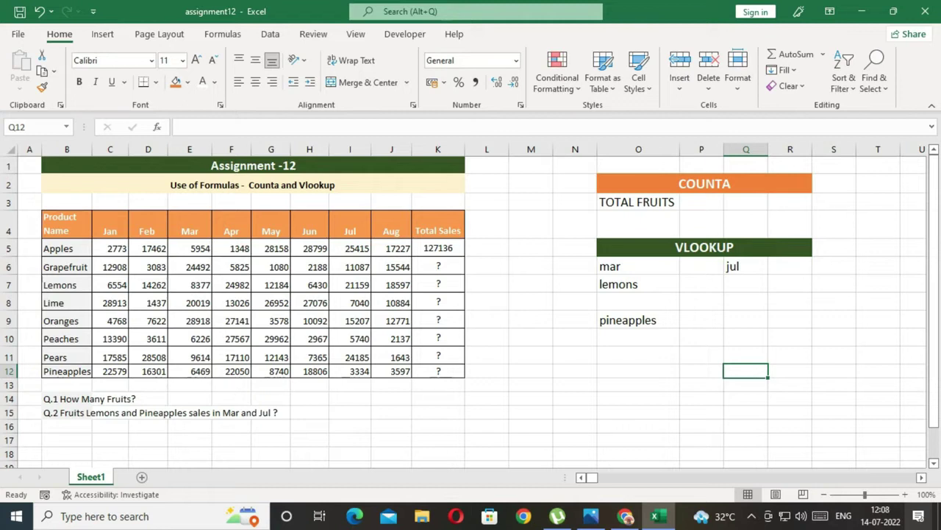
# - Enter =SUM(C6:J6) in K6 for Grapefruit's total sales, giving 76207
pyautogui.click(439, 267)
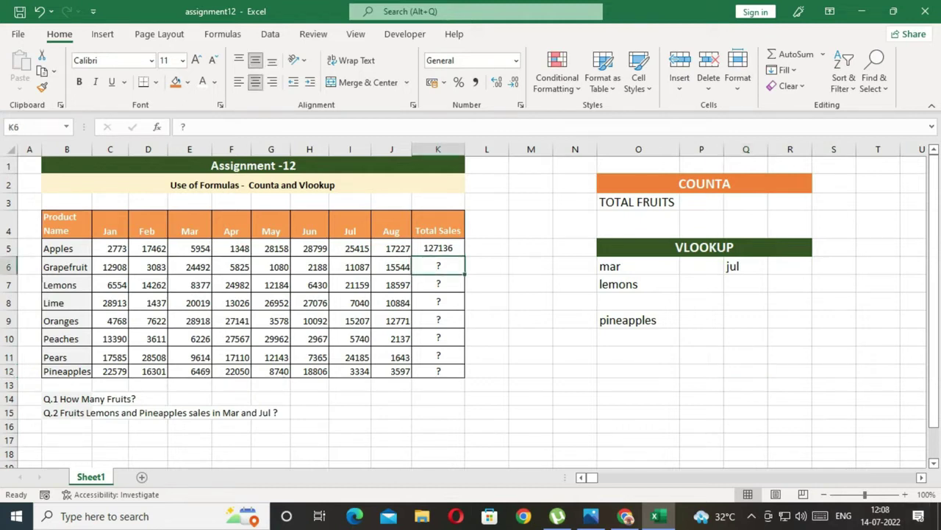
pyautogui.write('=')
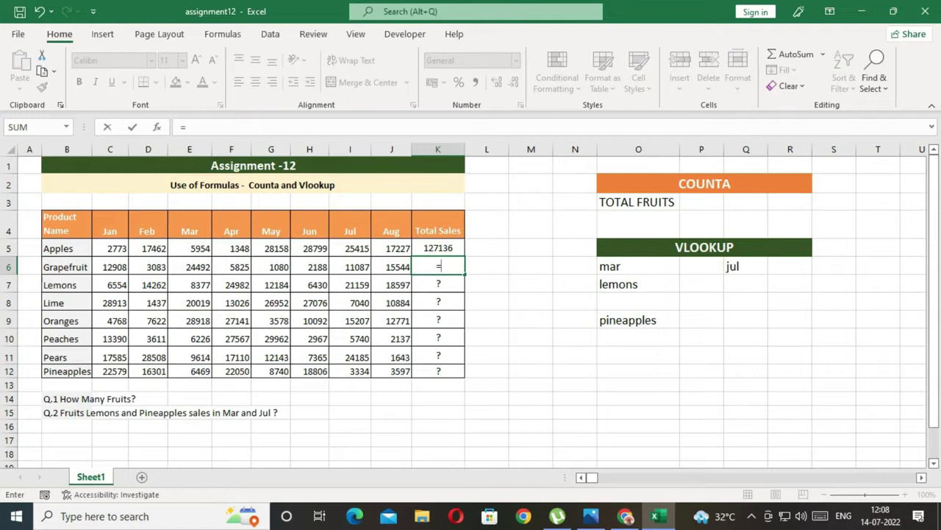
pyautogui.write('SUM')
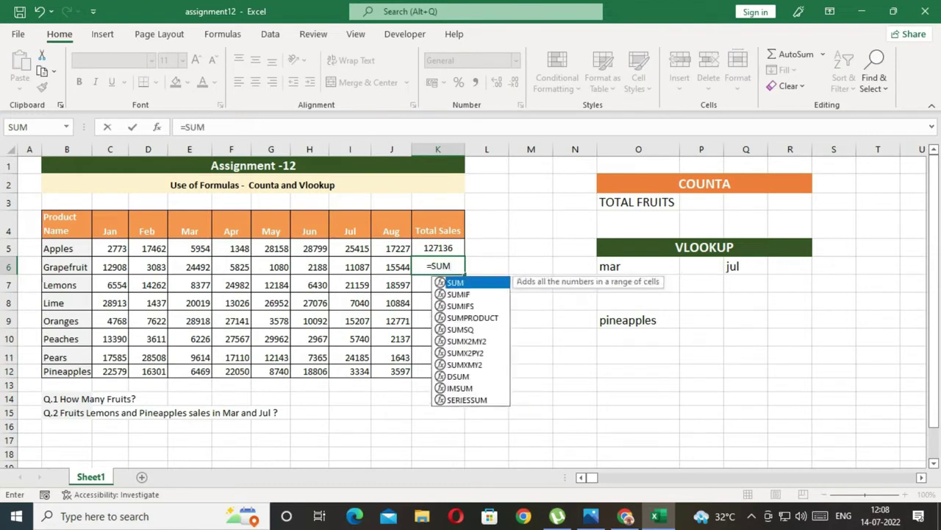
pyautogui.write('(')
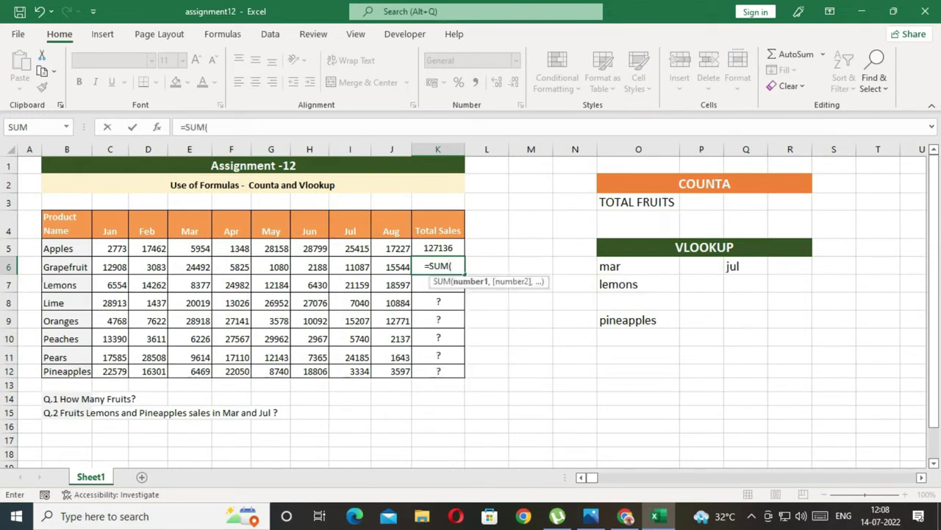
pyautogui.moveTo(110, 266); pyautogui.dragTo(394, 266)
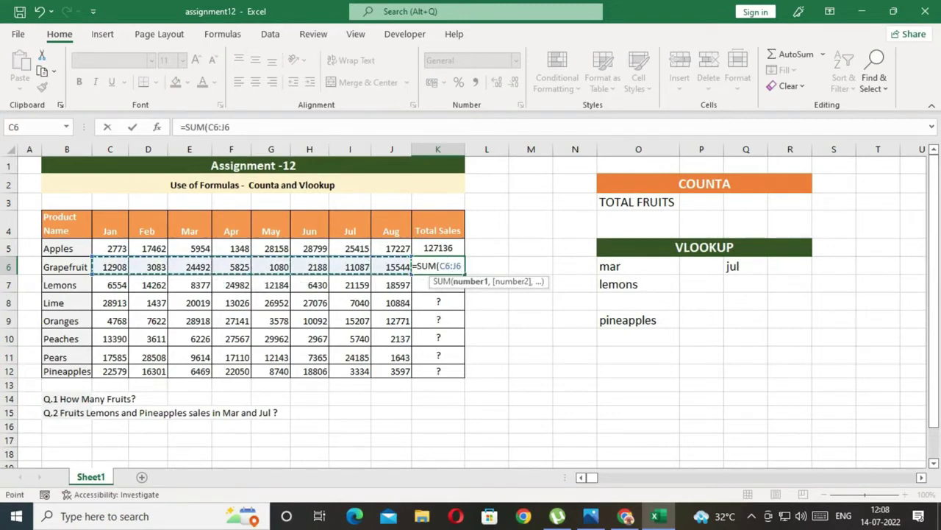
pyautogui.write(')')
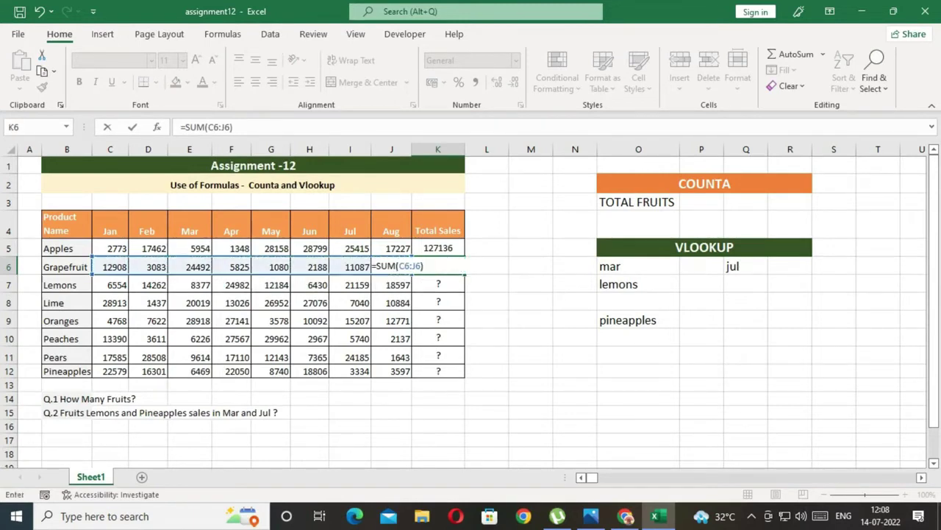
pyautogui.press('Return')
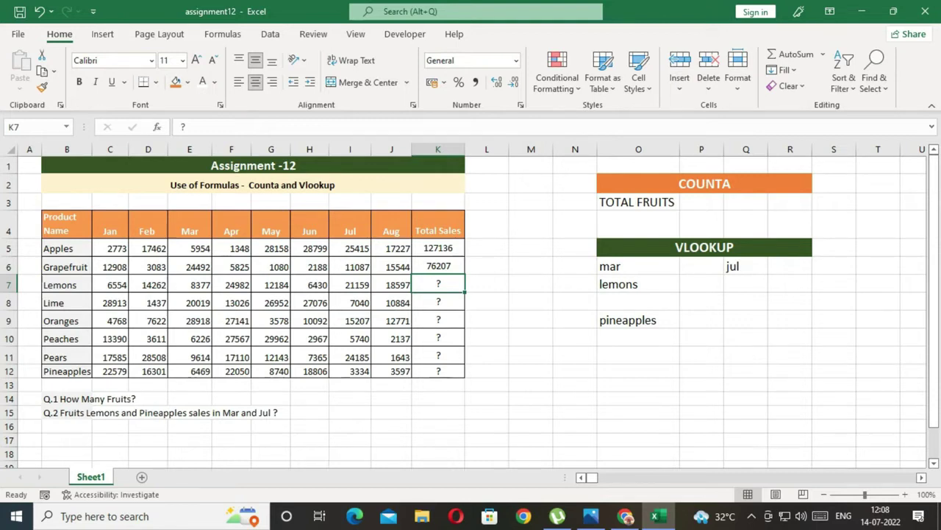
# - Fill the K5:K6 totals down to K12, ending with Pineapples at 101876
pyautogui.press('Up')
pyautogui.press('Up')
pyautogui.hotkey('shift', 'Down')
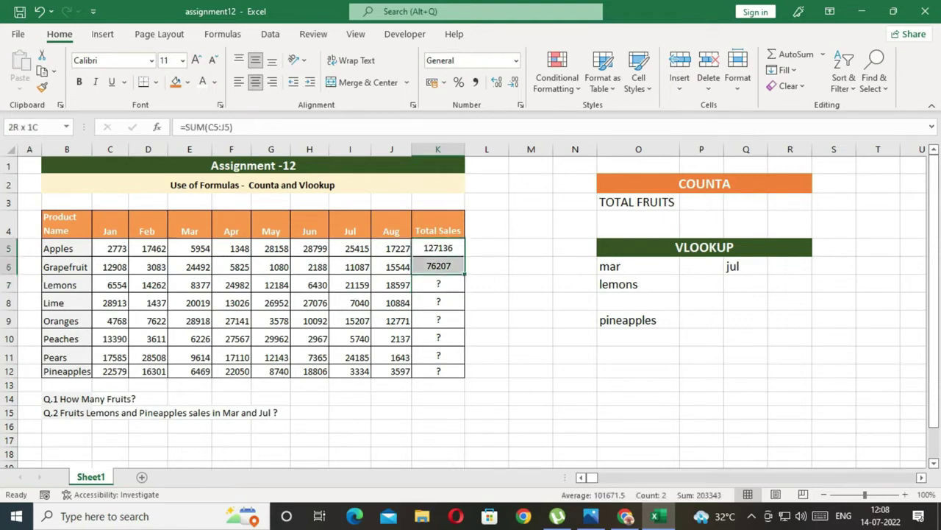
pyautogui.moveTo(465, 275); pyautogui.dragTo(464, 378)
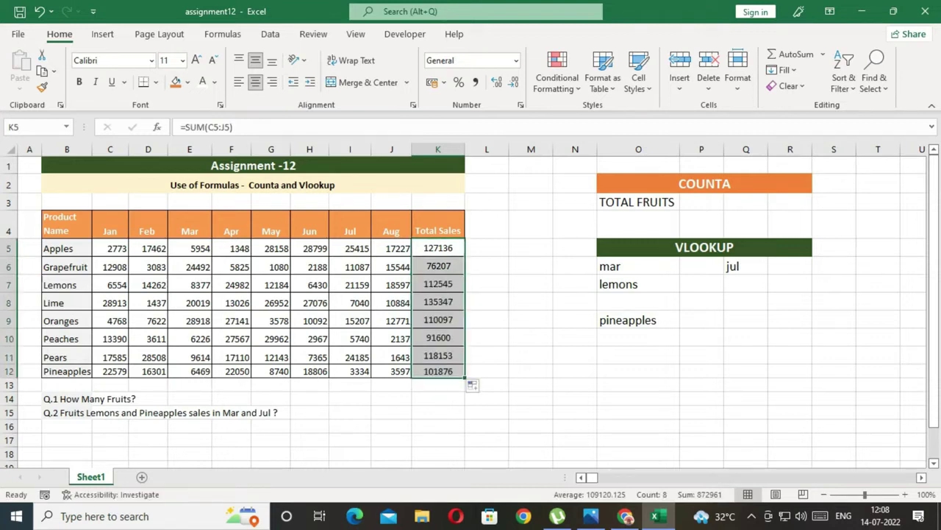
pyautogui.click(438, 398)
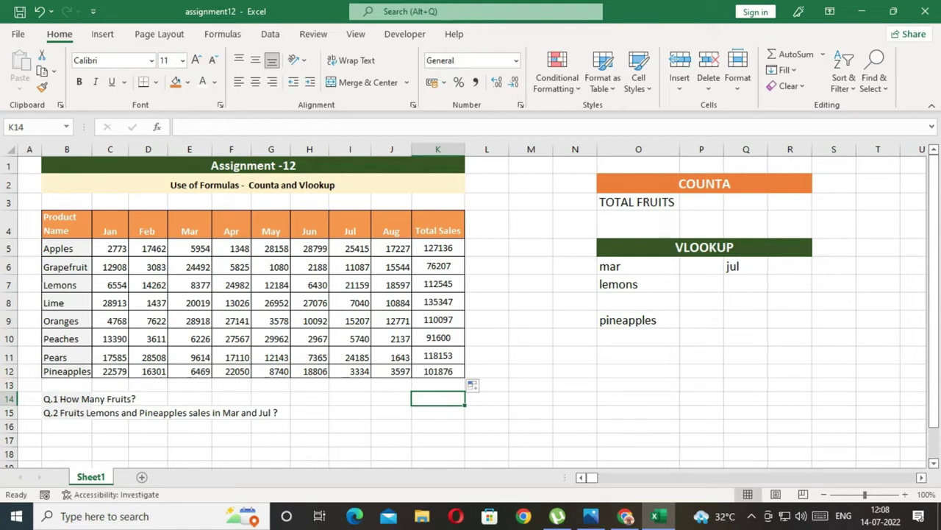
# - Enter =COUNTA(B5:B12) in Q3 beside TOTAL FRUITS, returning 8
pyautogui.click(746, 201)
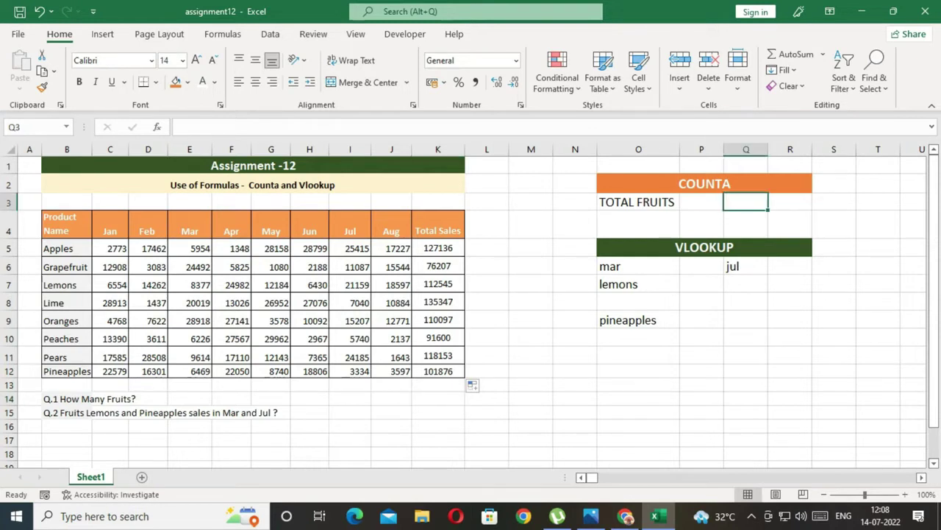
pyautogui.write('=')
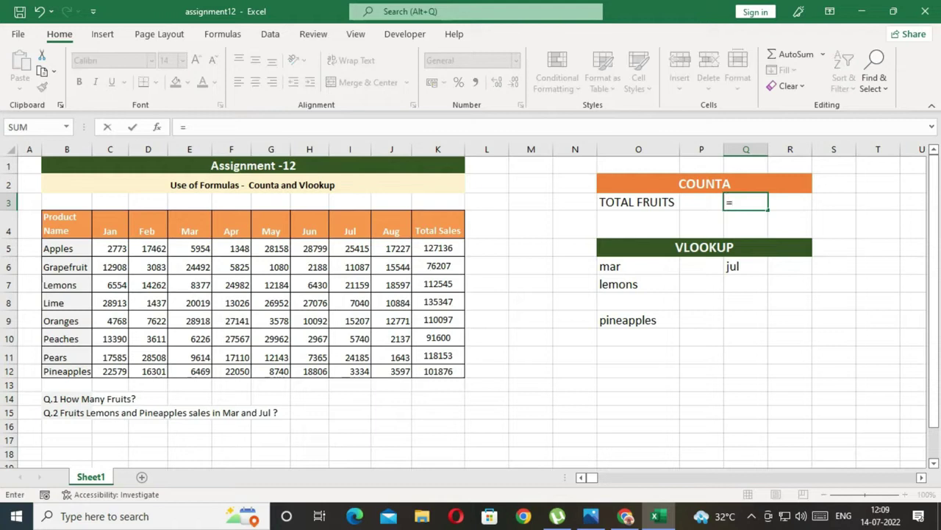
pyautogui.write('COUNTA')
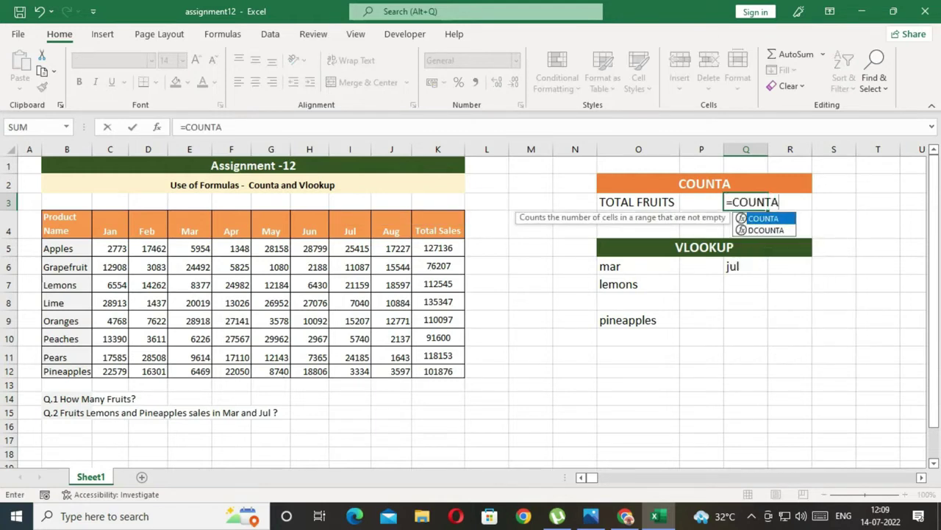
pyautogui.write('(')
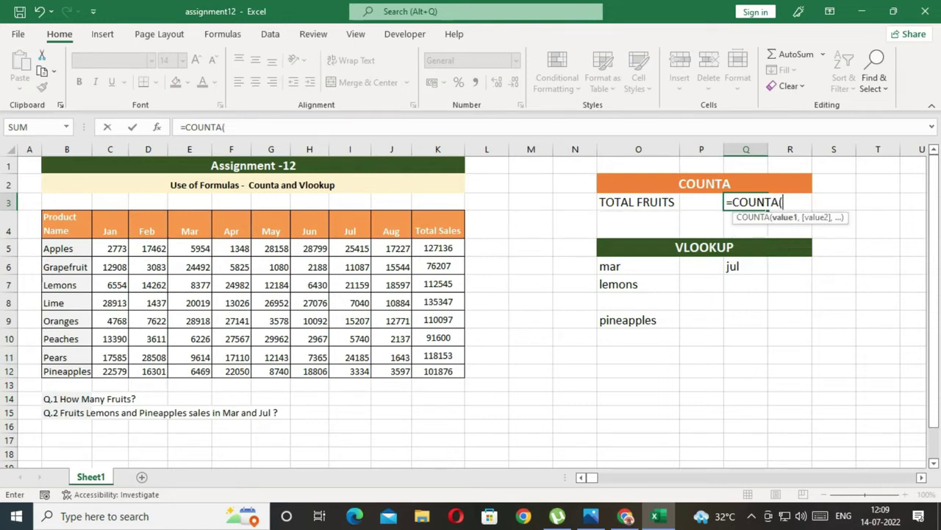
pyautogui.moveTo(67, 248); pyautogui.dragTo(67, 371)
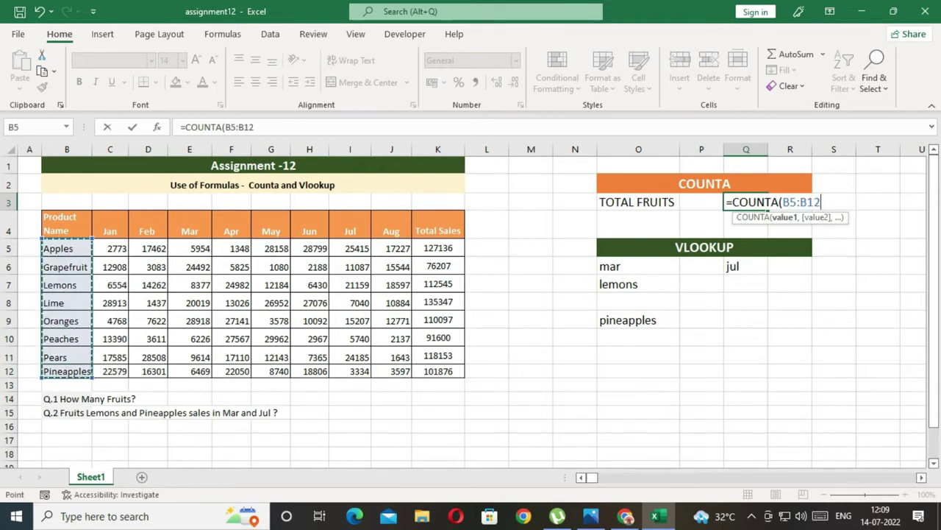
pyautogui.write(')')
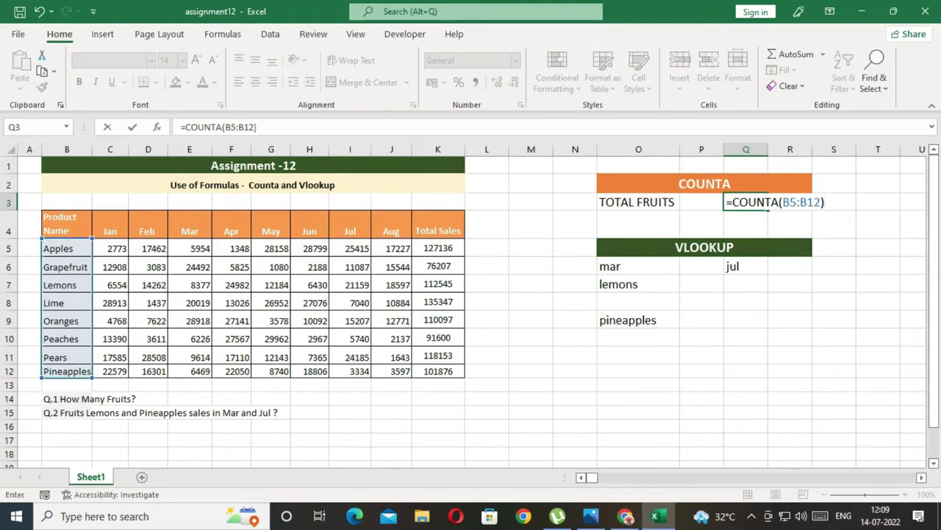
pyautogui.press('Return')
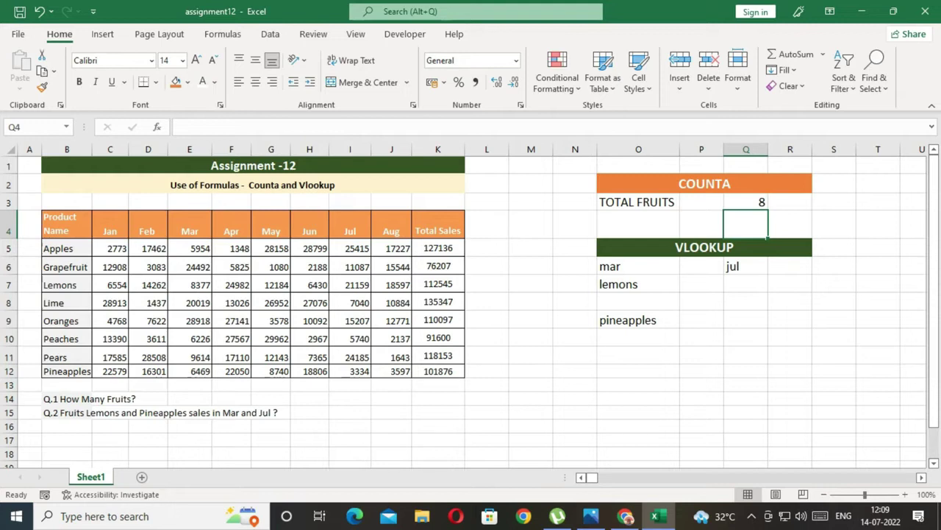
# - Move the 'mar' heading into P6 and the 'jul' heading into R6
pyautogui.click(701, 284)
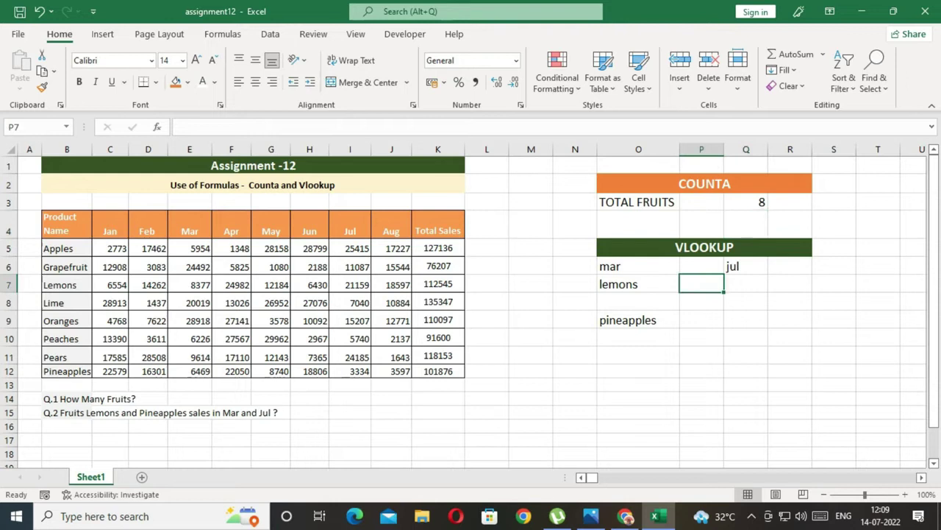
pyautogui.click(638, 266)
pyautogui.moveTo(638, 275); pyautogui.dragTo(790, 275)
pyautogui.click(700, 284)
pyautogui.click(746, 266)
pyautogui.click(745, 283)
# - Enter =VLOOKUP(O7,B4:K12,4,0) in P7 to get lemons' March sales of 8377
pyautogui.click(701, 284)
pyautogui.write('=')
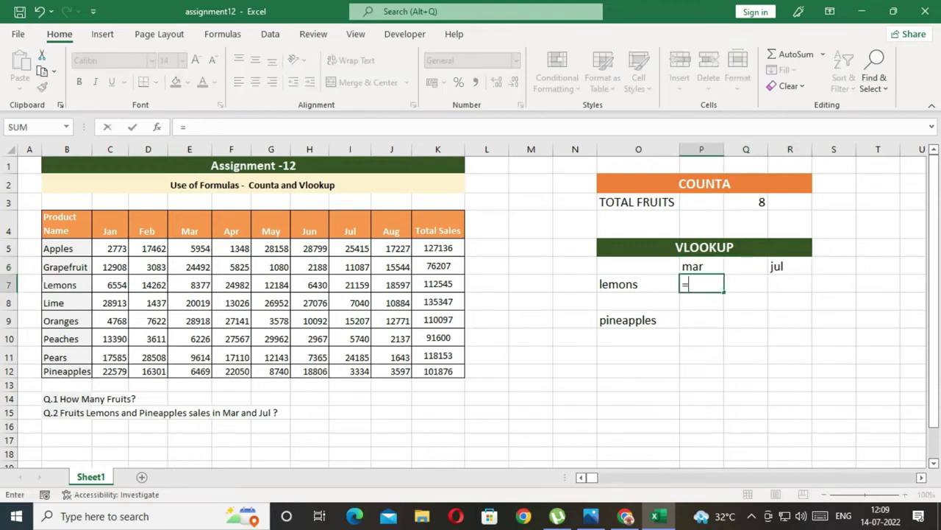
pyautogui.write('VL')
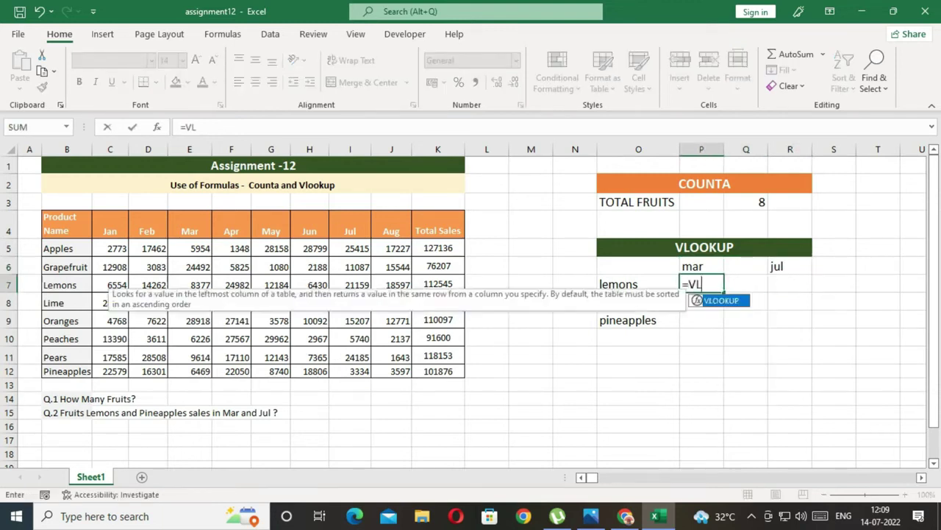
pyautogui.write('OOKUP(')
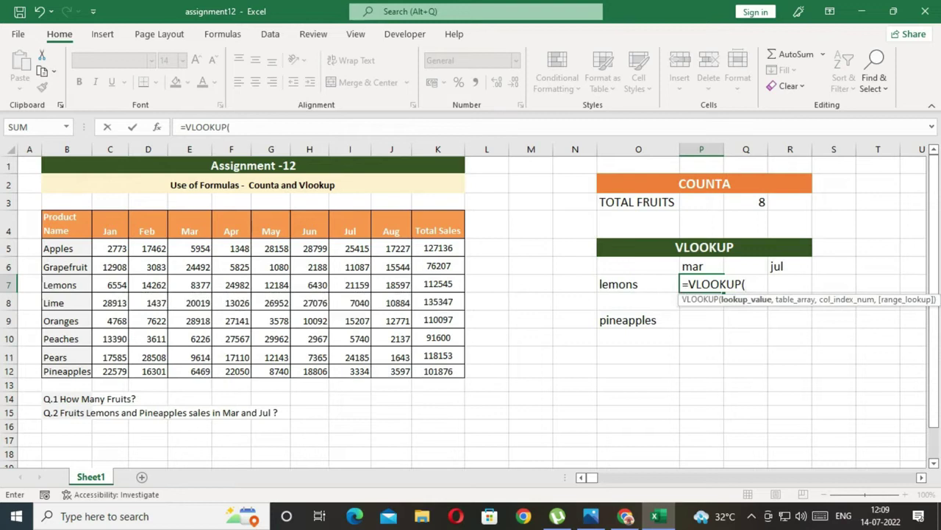
pyautogui.click(619, 284)
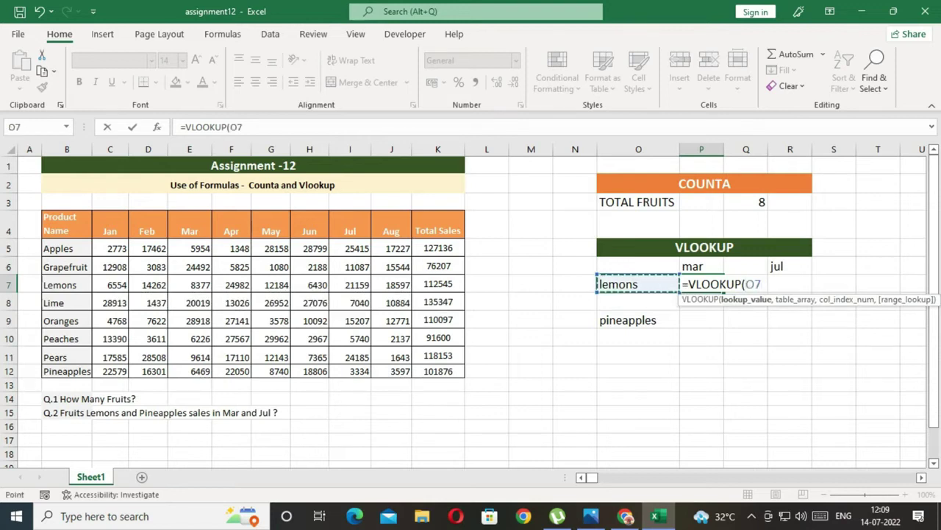
pyautogui.write(',')
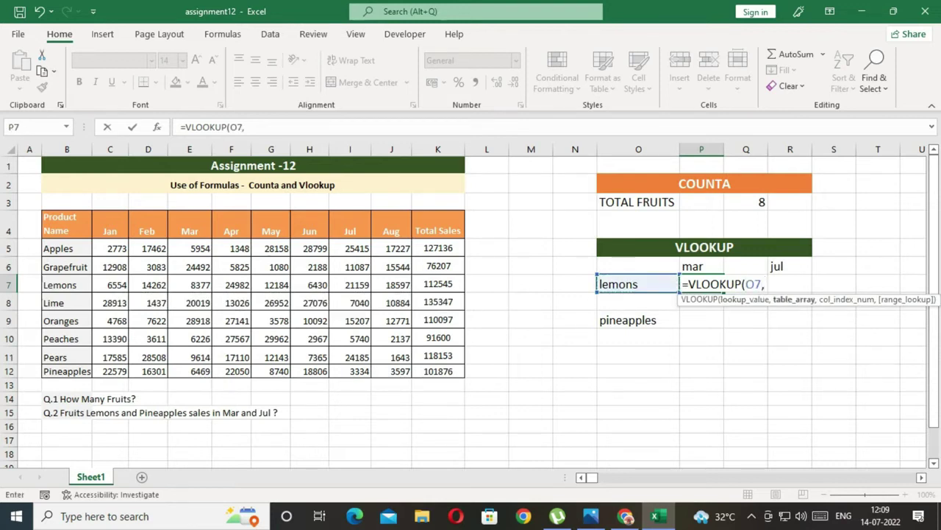
pyautogui.moveTo(55, 221); pyautogui.dragTo(448, 372)
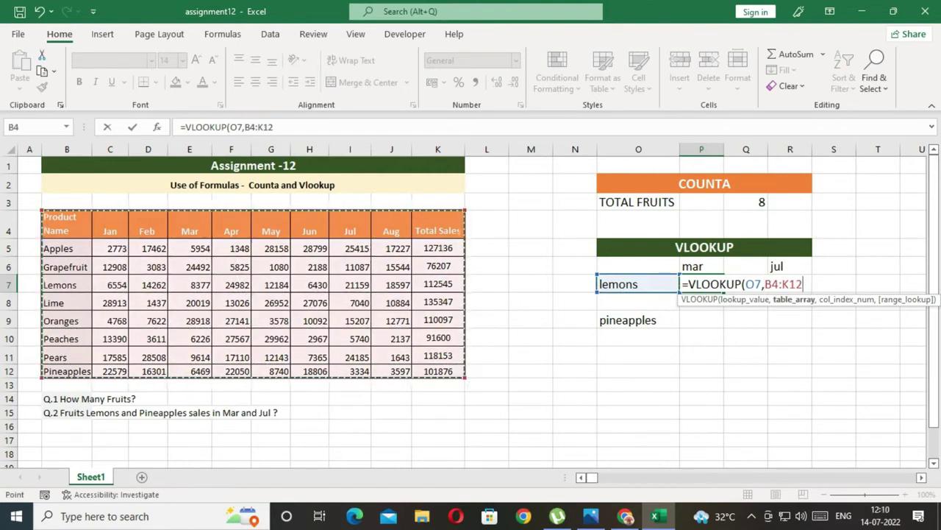
pyautogui.write(',')
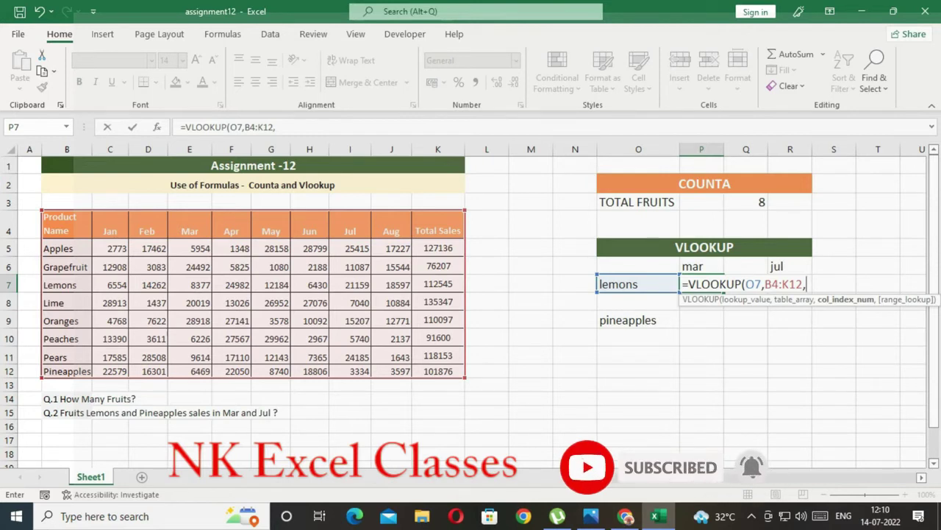
pyautogui.write('4,')
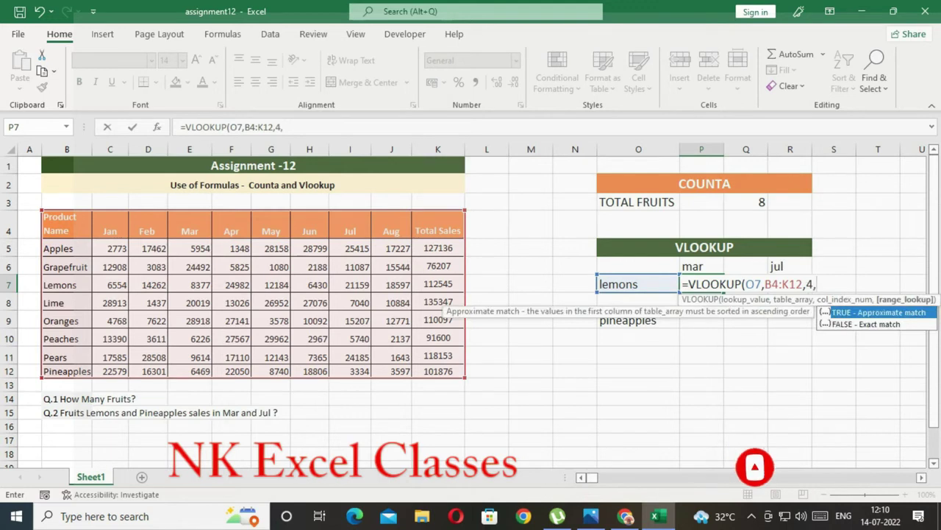
pyautogui.write('0)')
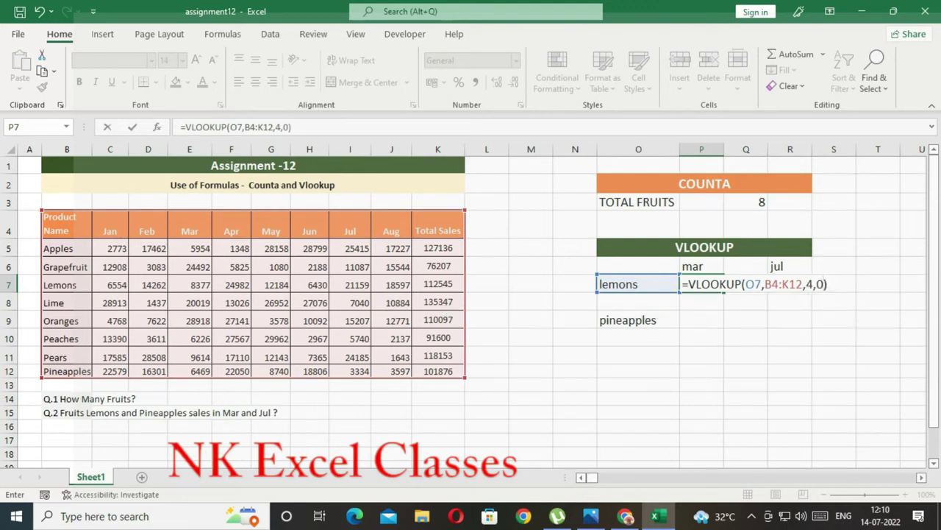
pyautogui.press('Return')
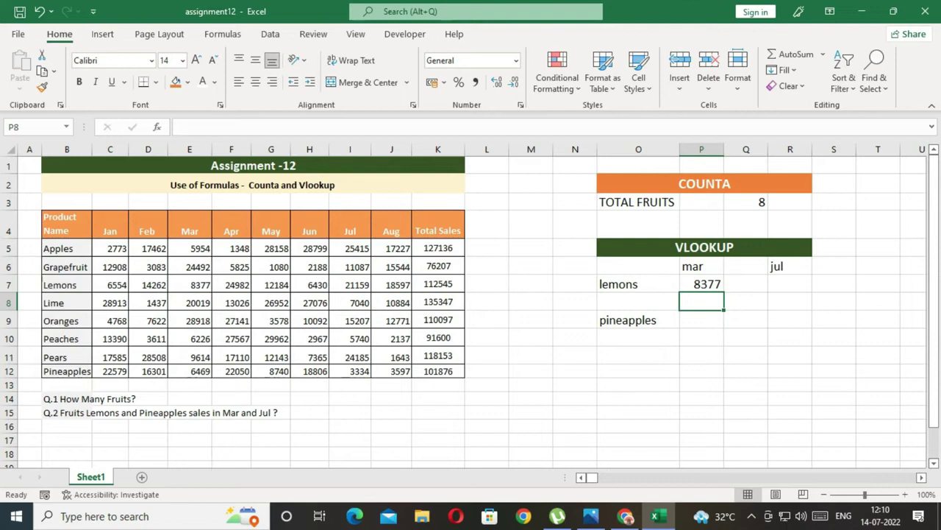
# - Enter =VLOOKUP(O9,B4:K12,4,0) in P9, returning pineapples' March sales of 6469
pyautogui.click(790, 283)
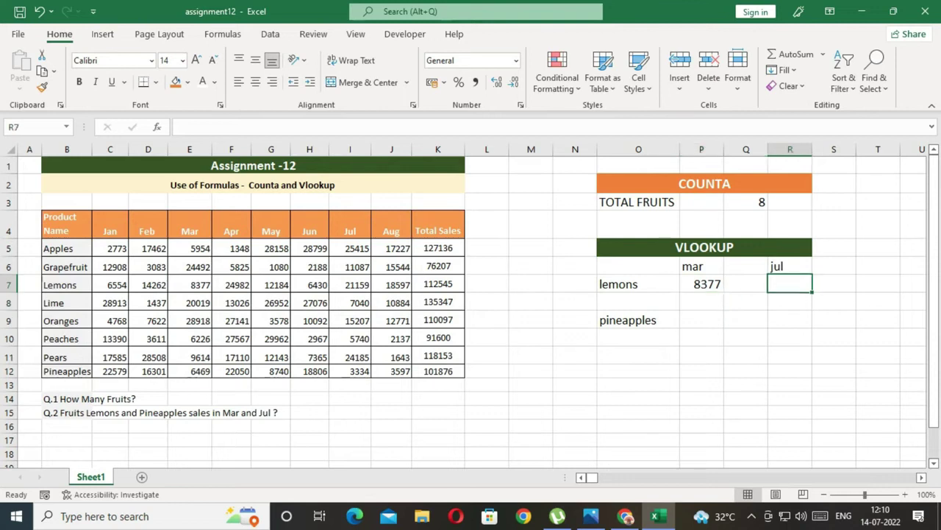
pyautogui.click(701, 319)
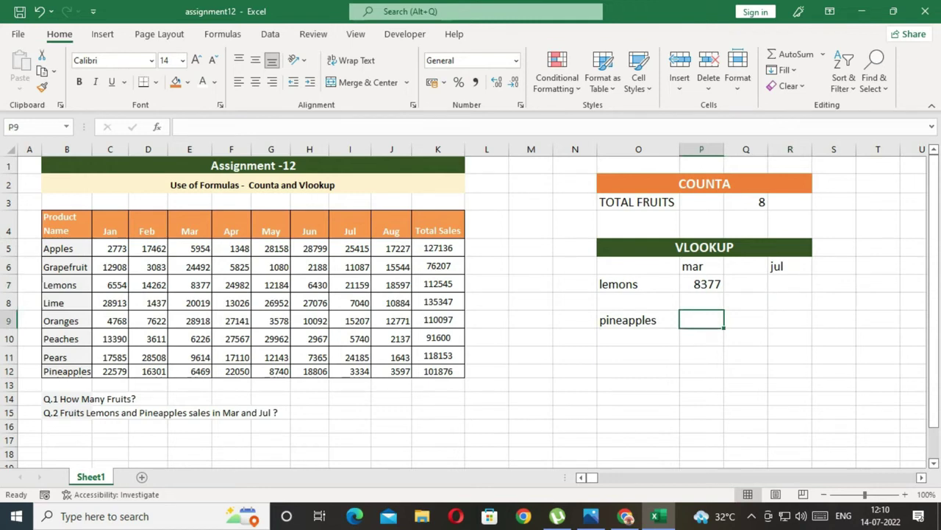
pyautogui.write('=VL')
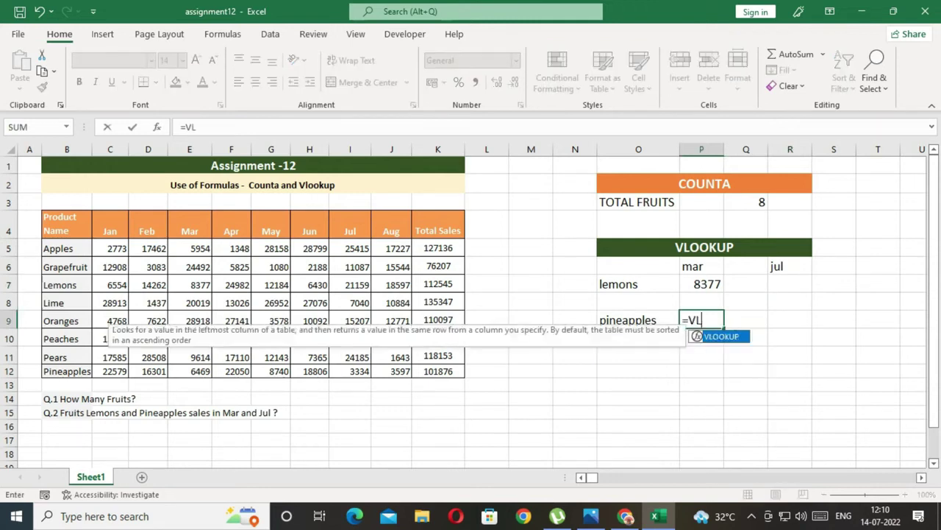
pyautogui.write('OOKUP(')
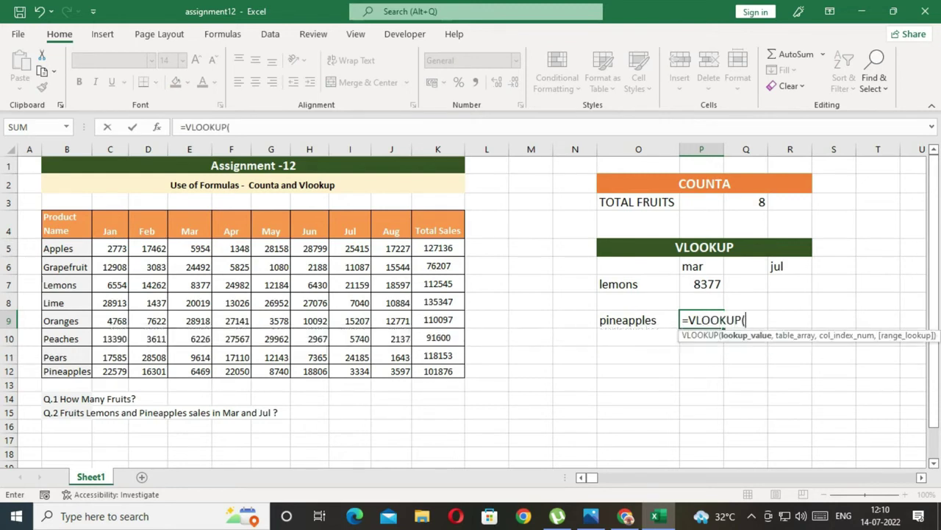
pyautogui.press('Left')
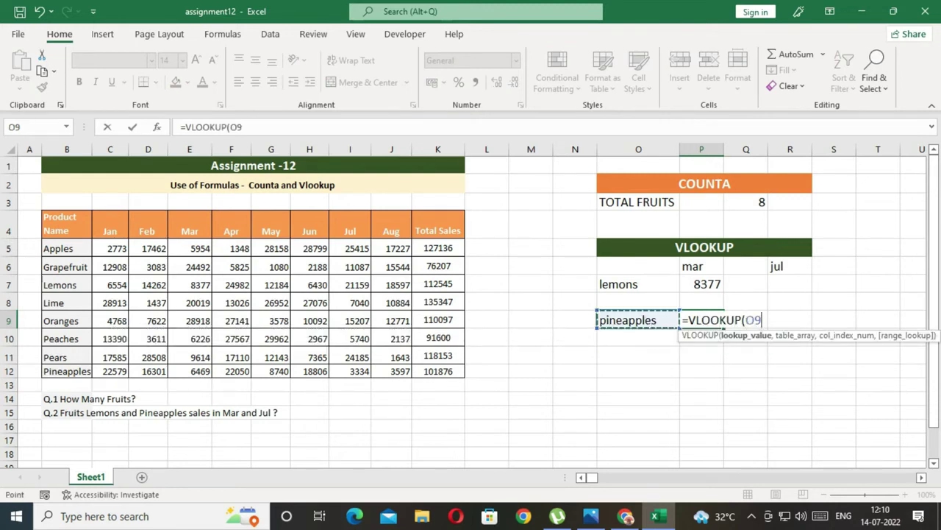
pyautogui.write(',')
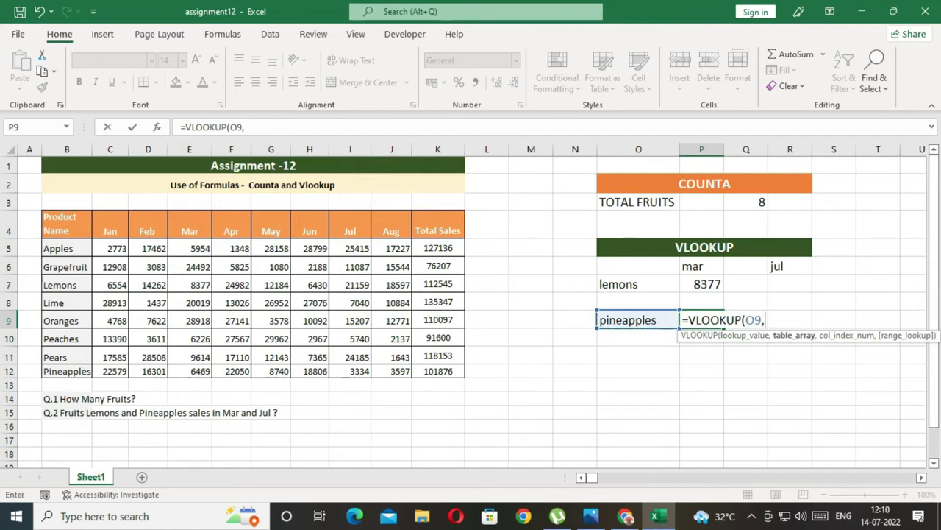
pyautogui.moveTo(59, 223); pyautogui.dragTo(452, 371)
pyautogui.write(',')
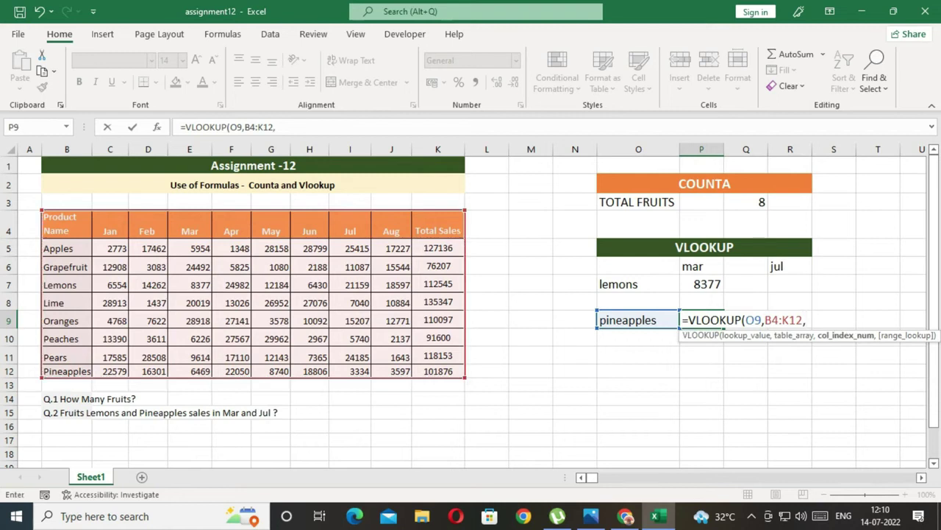
pyautogui.write('4')
pyautogui.write(',')
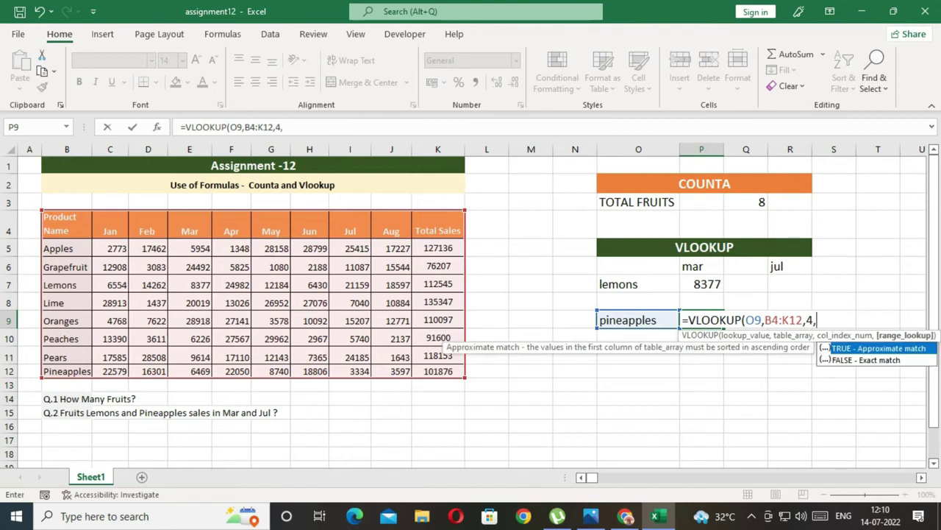
pyautogui.write('0)')
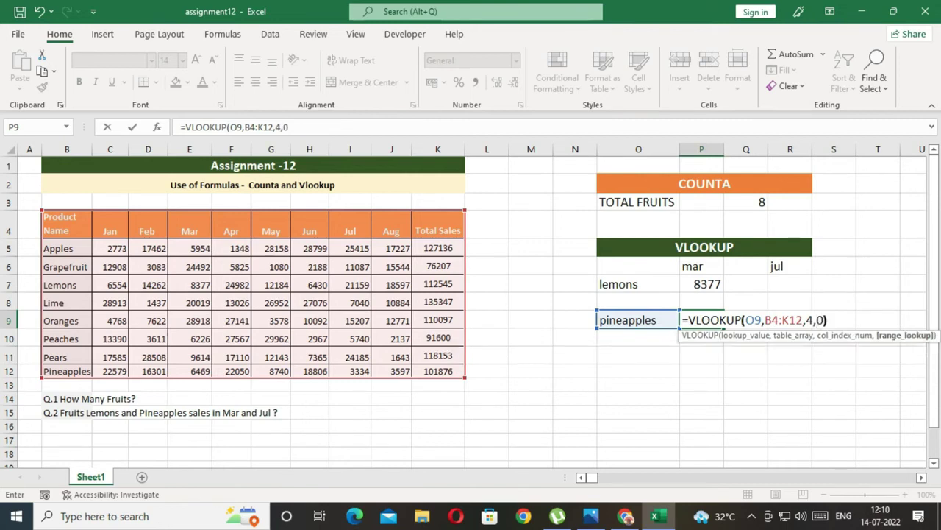
pyautogui.press('Return')
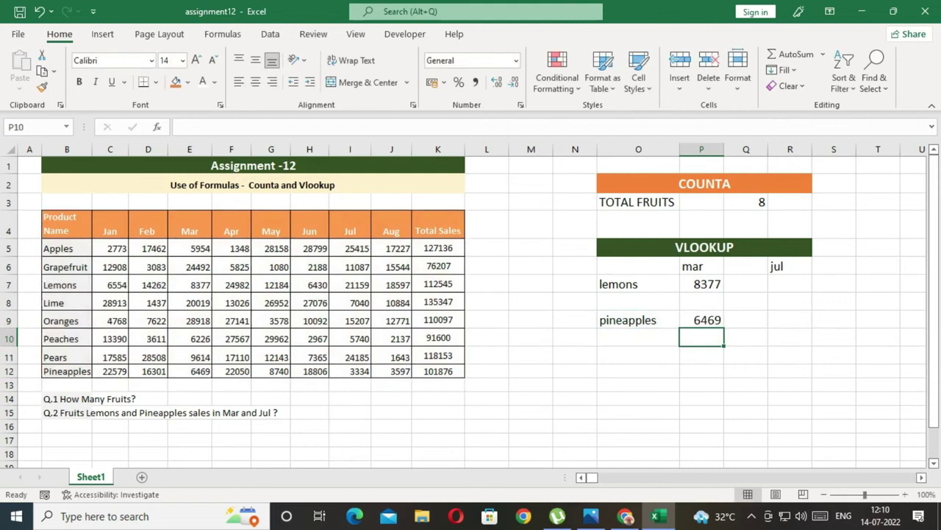